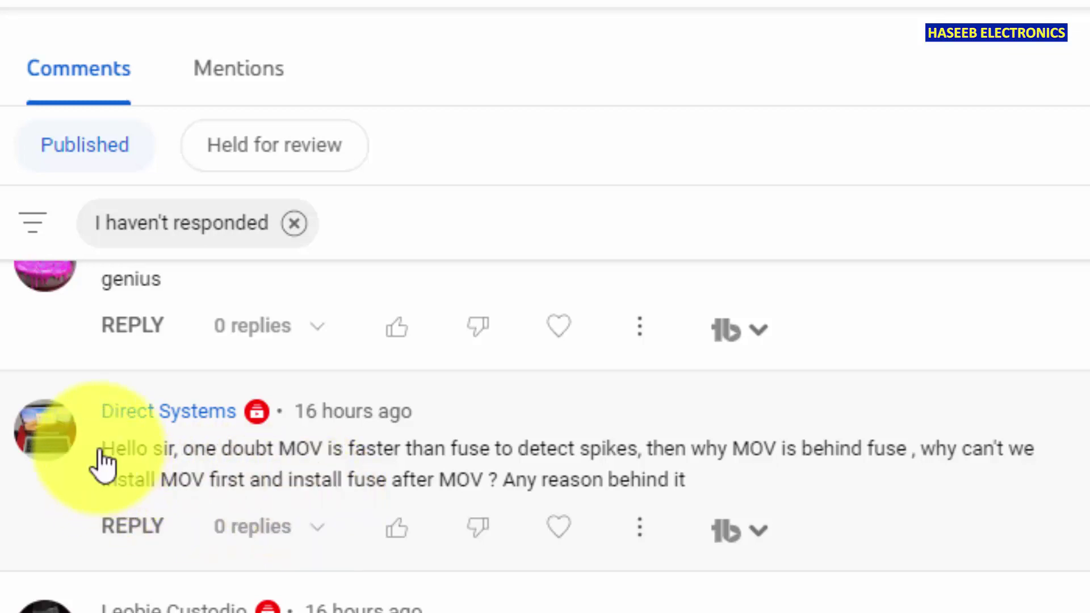
Select the viewer's MOV question comment text, then clear the selection
mouse_move(114, 455)
mouse_down()
mouse_move(287, 479)
mouse_move(448, 483)
mouse_up()
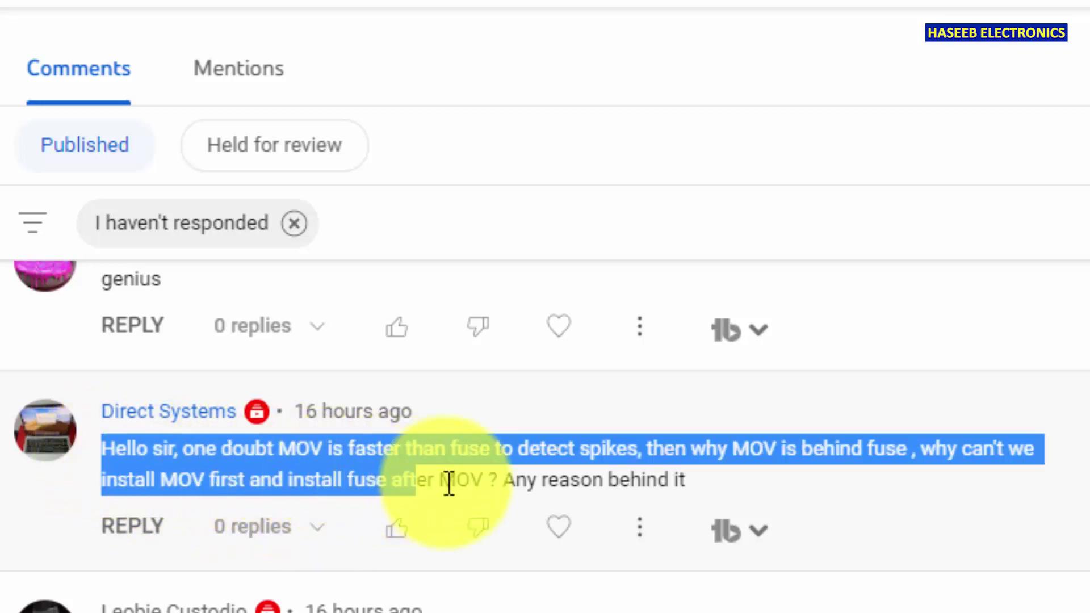
triple_click(248, 477)
click(321, 462)
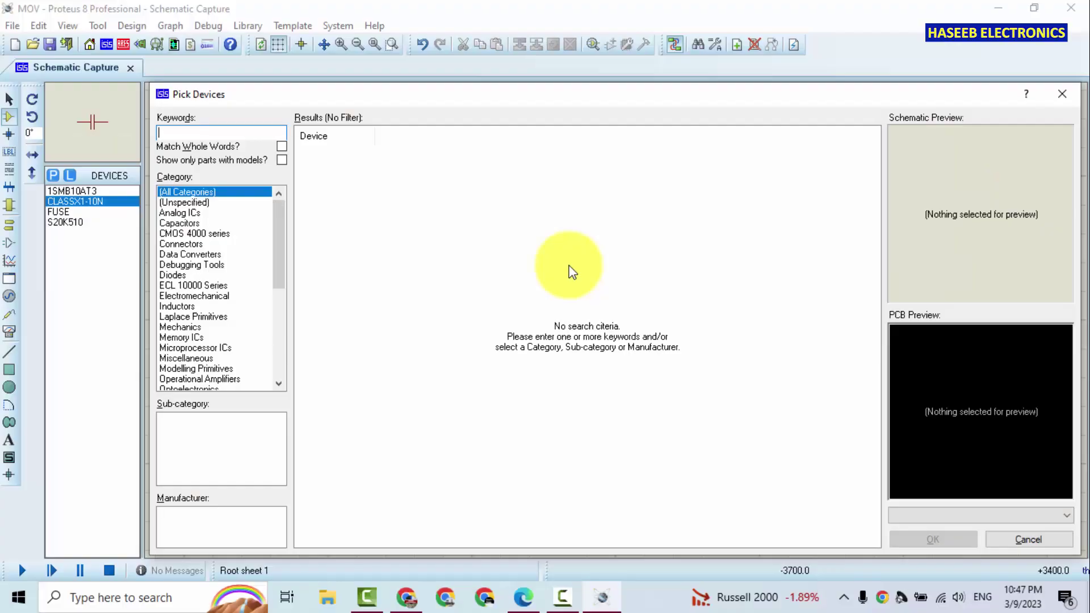
text(se)
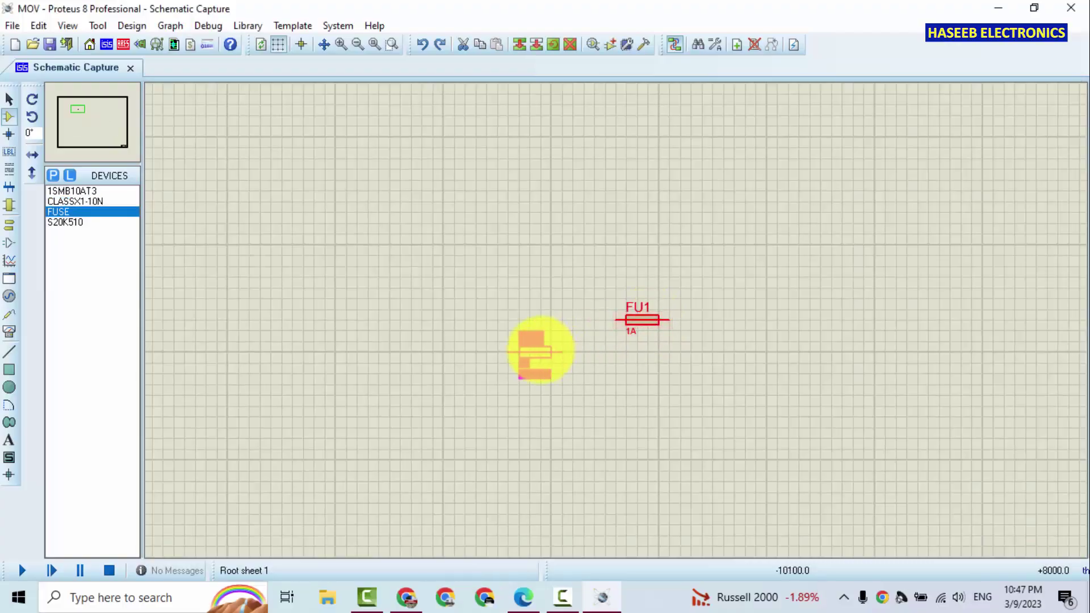
scroll(676, 321, up, 1)
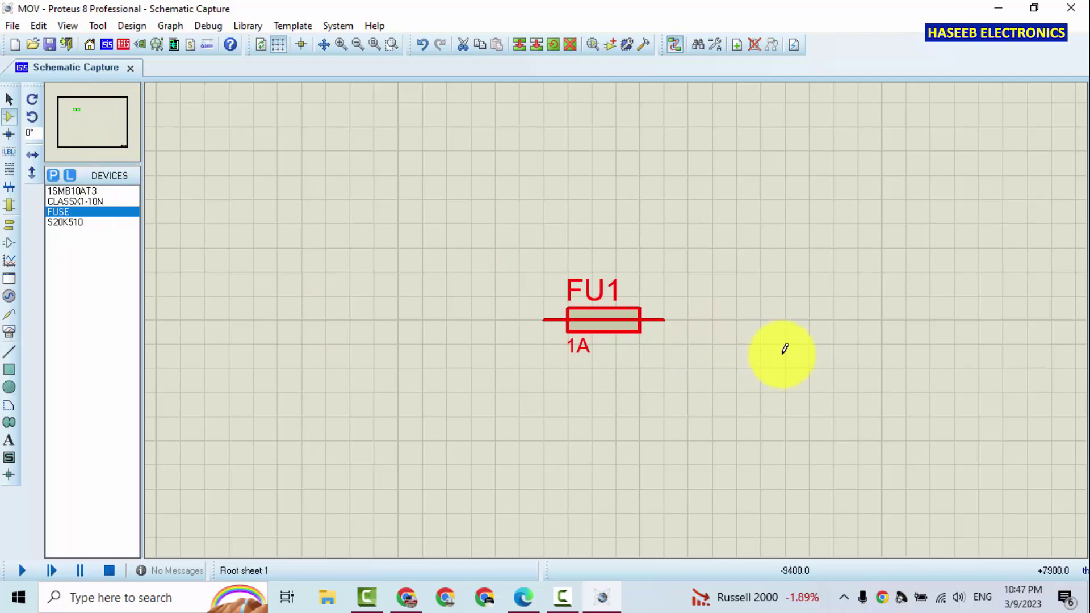
Search the part library for 'varistor' and add the generic VARISTOR device
click(54, 175)
text(ristor)
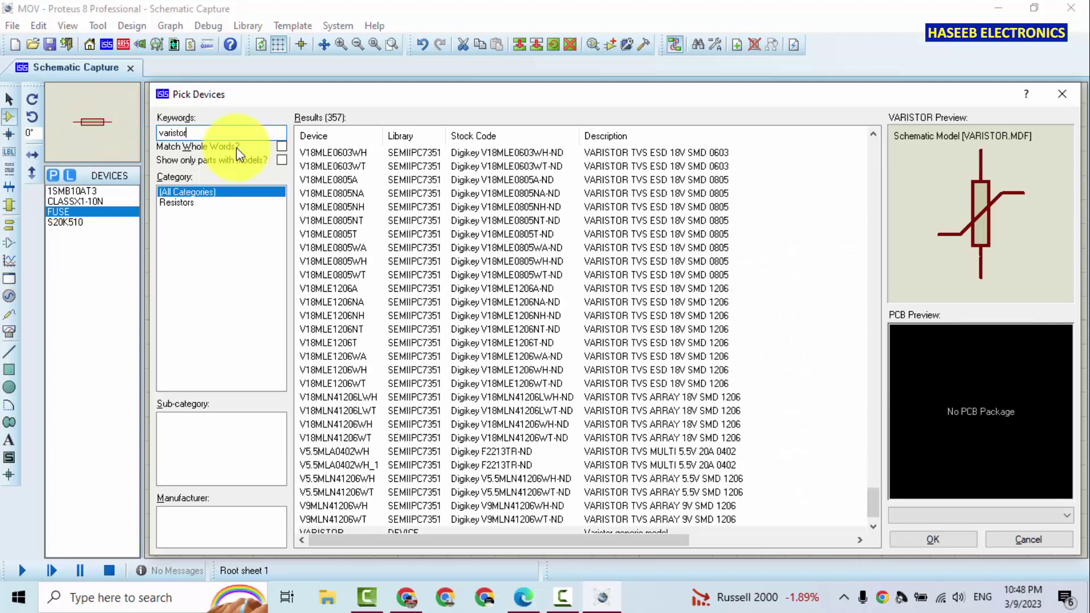
click(339, 152)
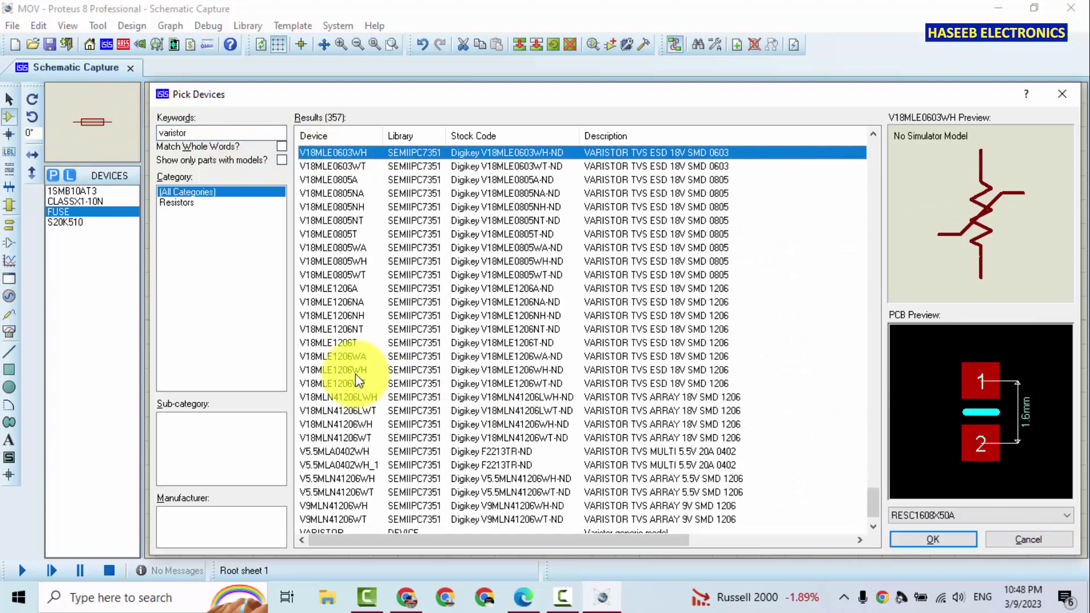
scroll(352, 365, down, 1)
double_click(323, 506)
Place varistor VR1 right of the fuse and wire its top pin to FU1's right pin
click(832, 440)
click(833, 369)
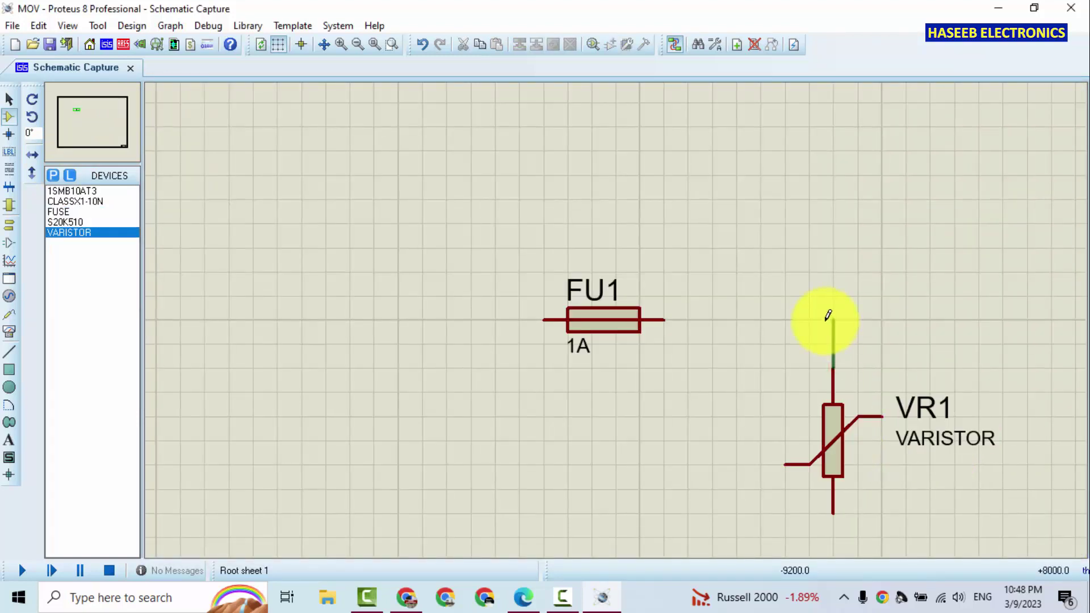
click(672, 319)
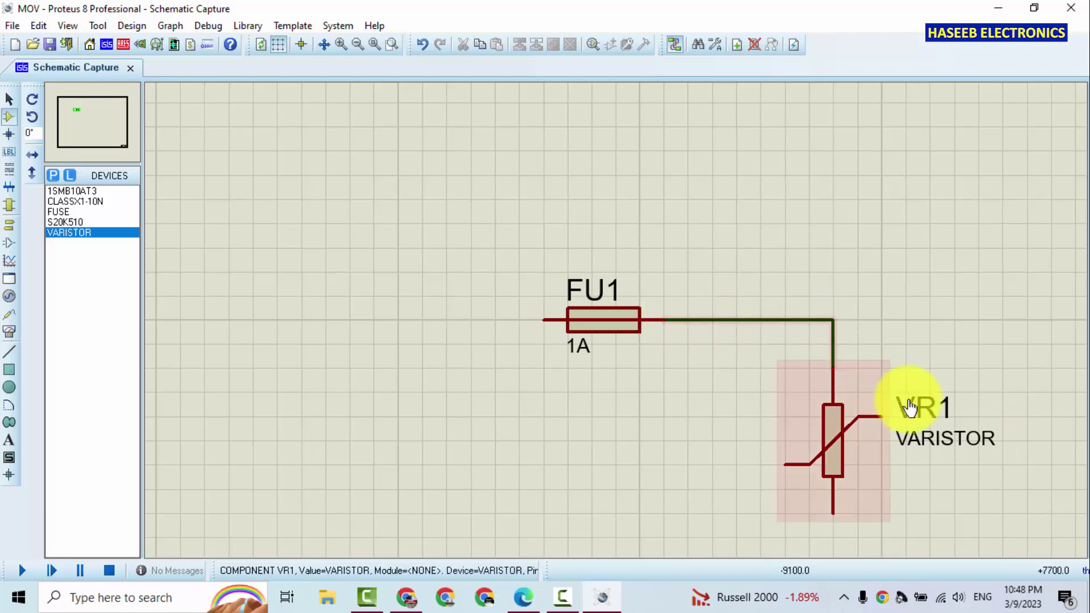
scroll(1032, 552, down, 2)
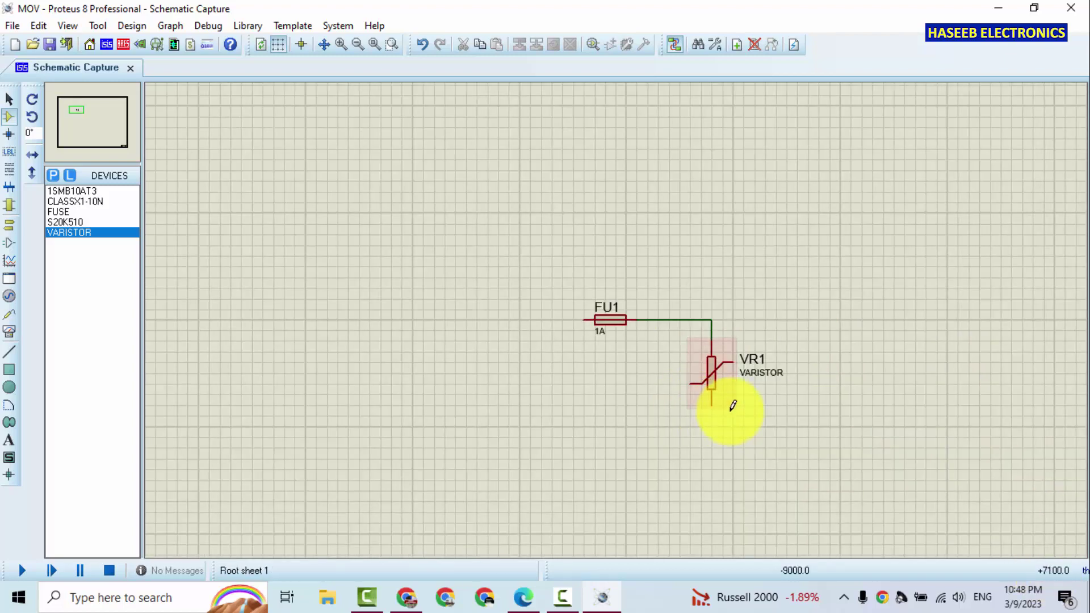
scroll(725, 409, up, 1)
Wire the input terminal to FU1 and add a second input terminal wired to VR1's bottom pin
click(353, 177)
click(258, 337)
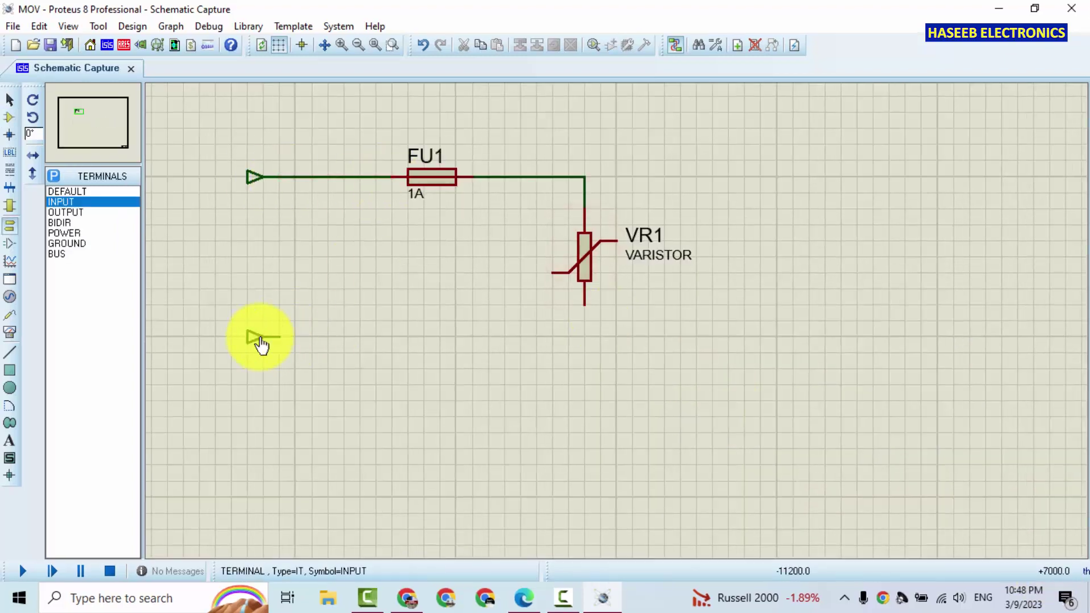
click(264, 337)
click(585, 307)
Add the 1n class-X1 capacitor C1 standing vertically and wire it across both lines
text(p)
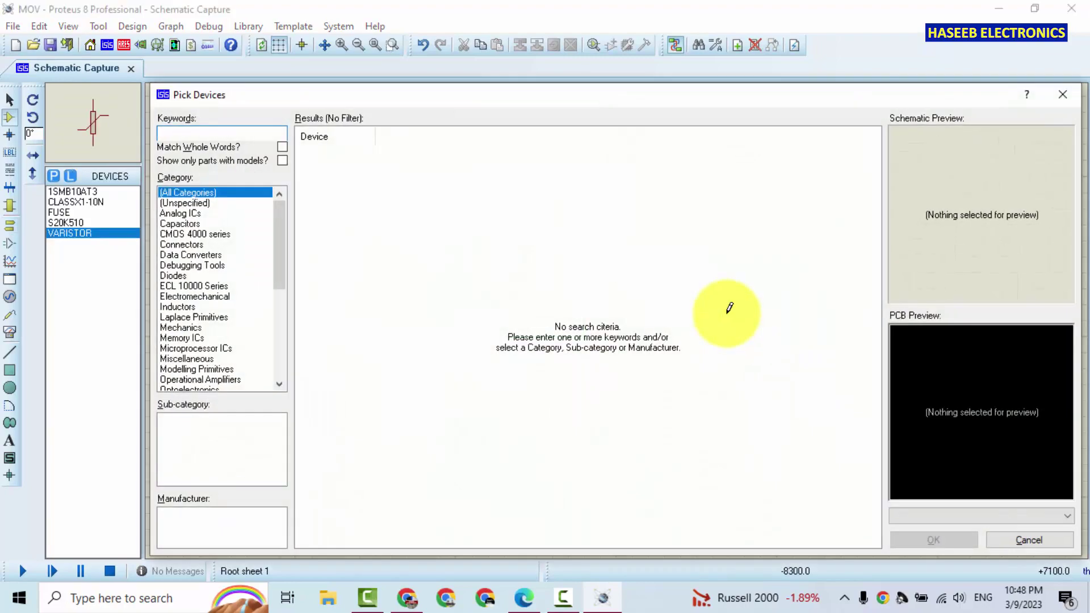
text(class x)
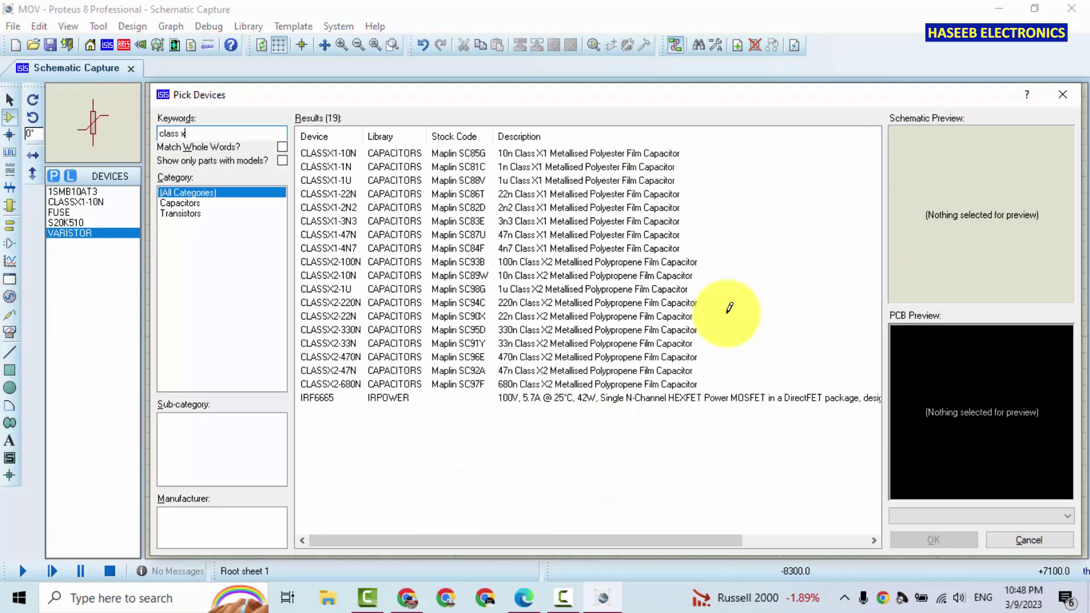
click(318, 167)
click(936, 539)
click(777, 258)
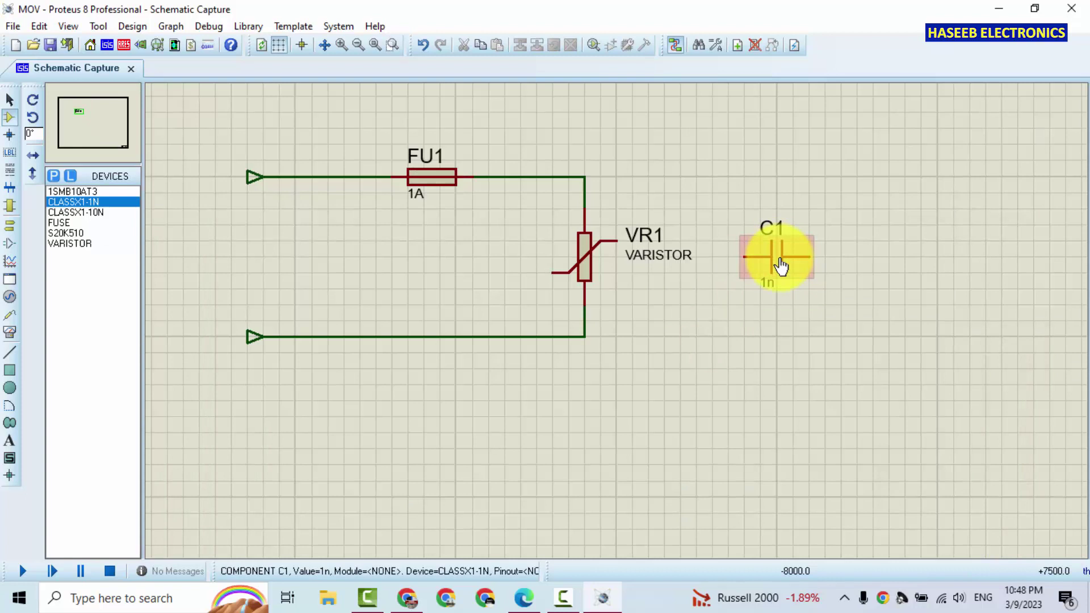
key(KP_Add)
click(777, 226)
click(585, 177)
click(776, 289)
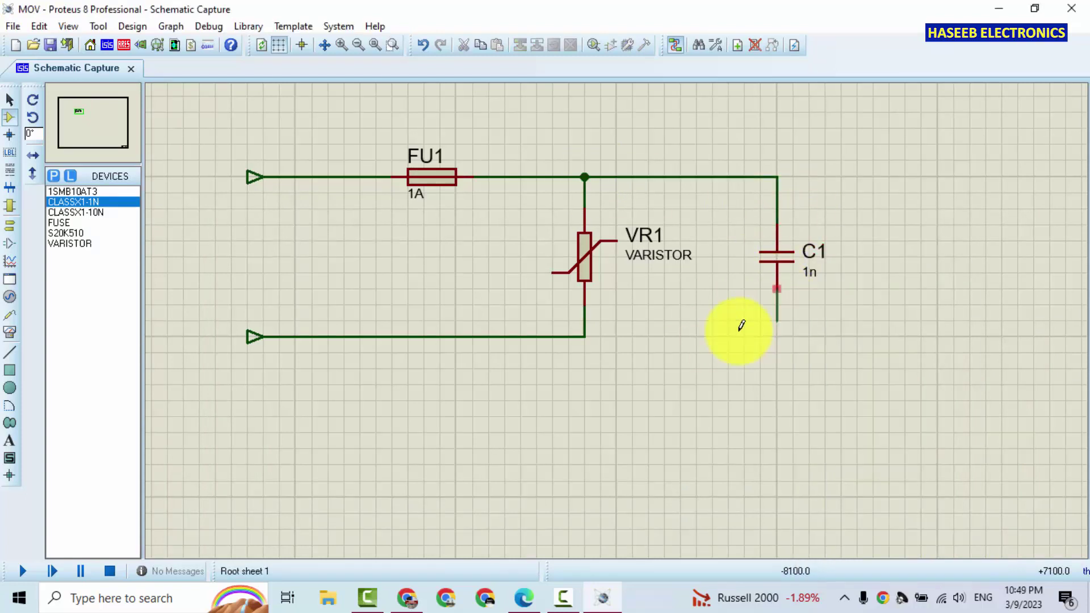
click(586, 336)
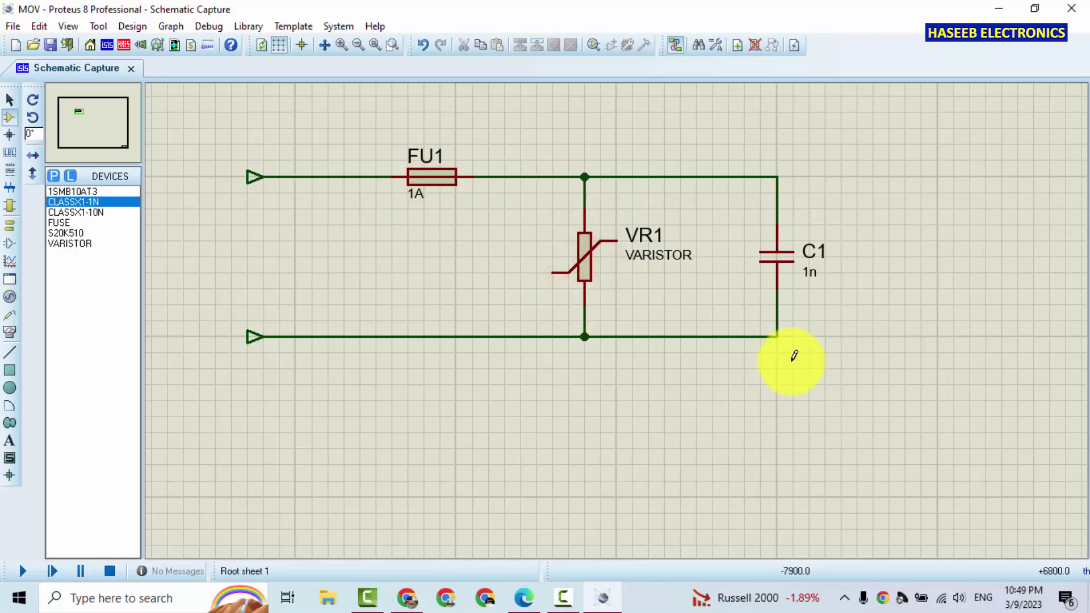
Place NCP15WB333 thermistor RT1 horizontally on the top wire after C1 and wire it in
text(p)
text(c)
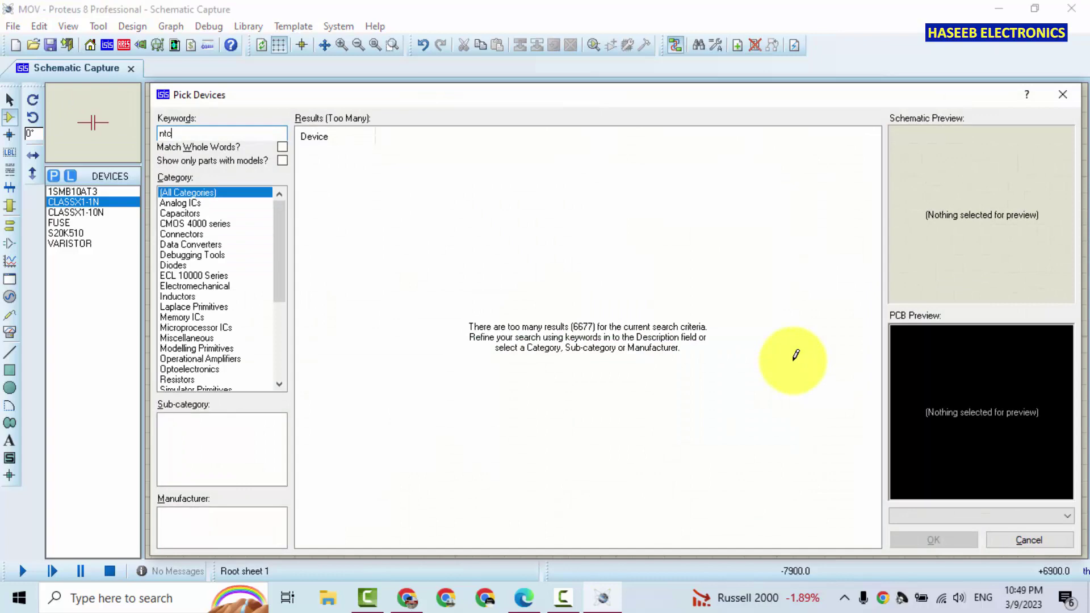
click(398, 153)
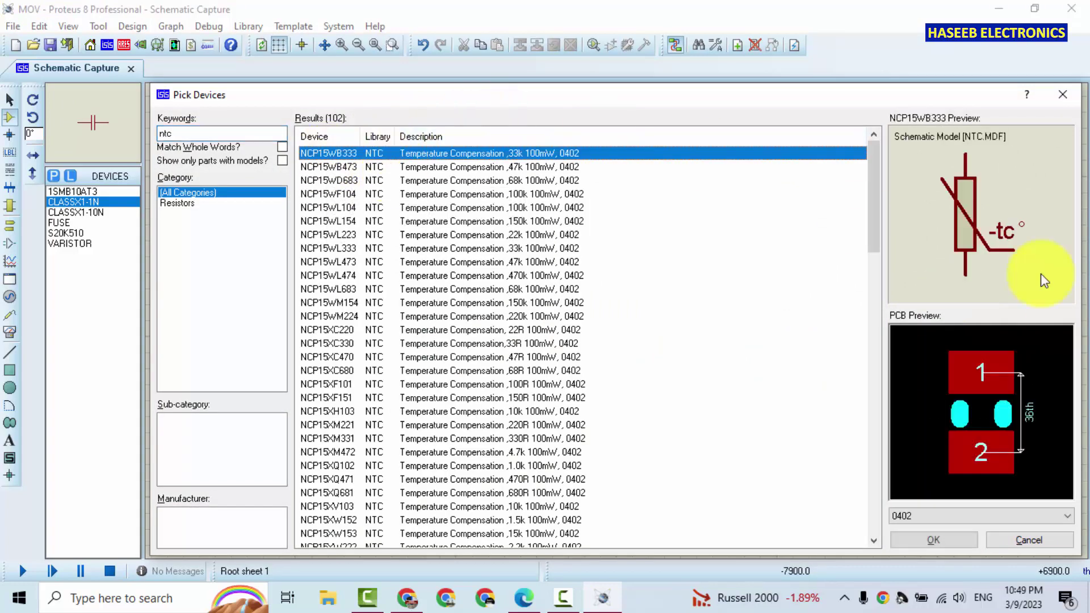
key(Return)
click(873, 197)
right_click(872, 197)
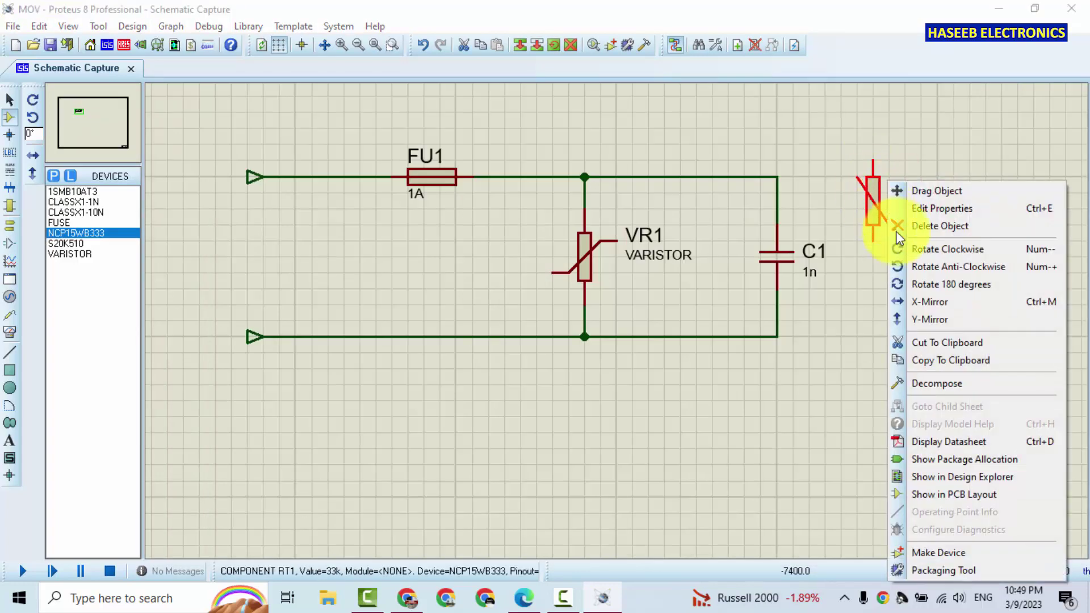
click(919, 264)
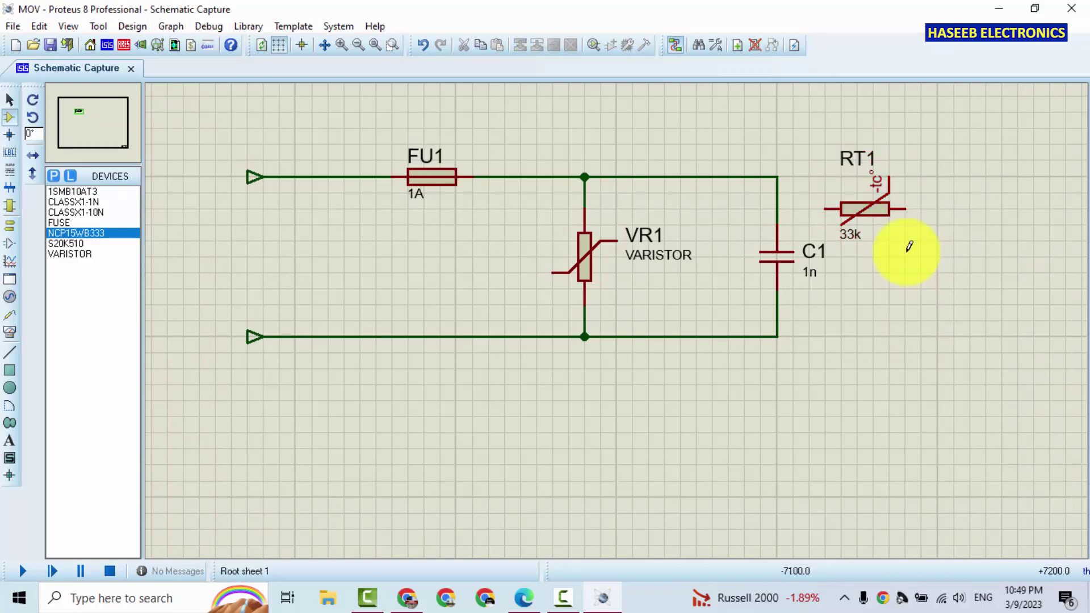
mouse_move(887, 223)
mouse_down()
mouse_move(889, 183)
mouse_move(903, 191)
mouse_up()
click(841, 176)
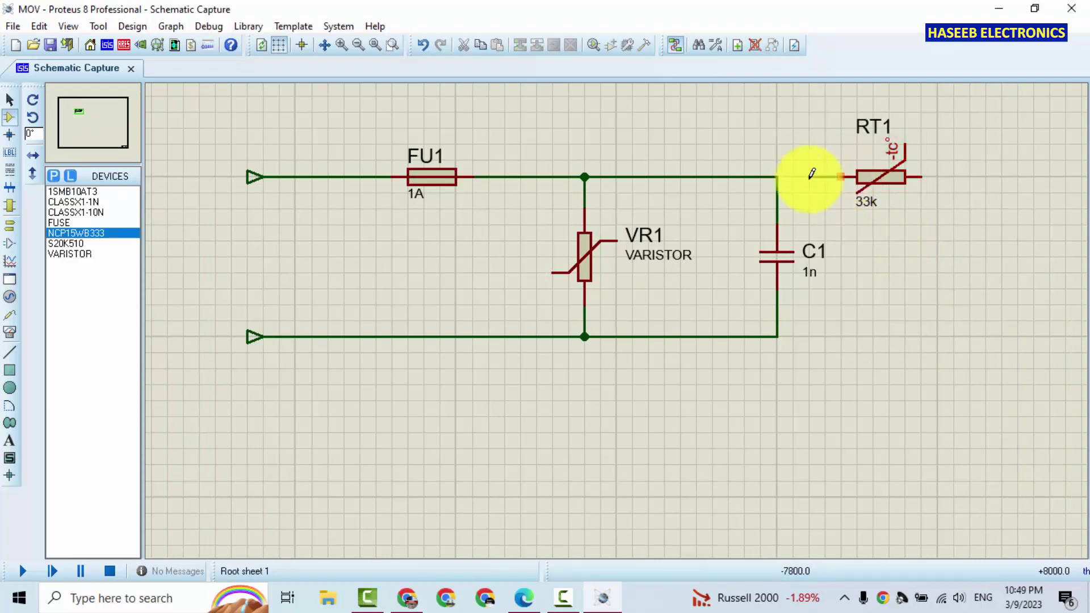
click(785, 169)
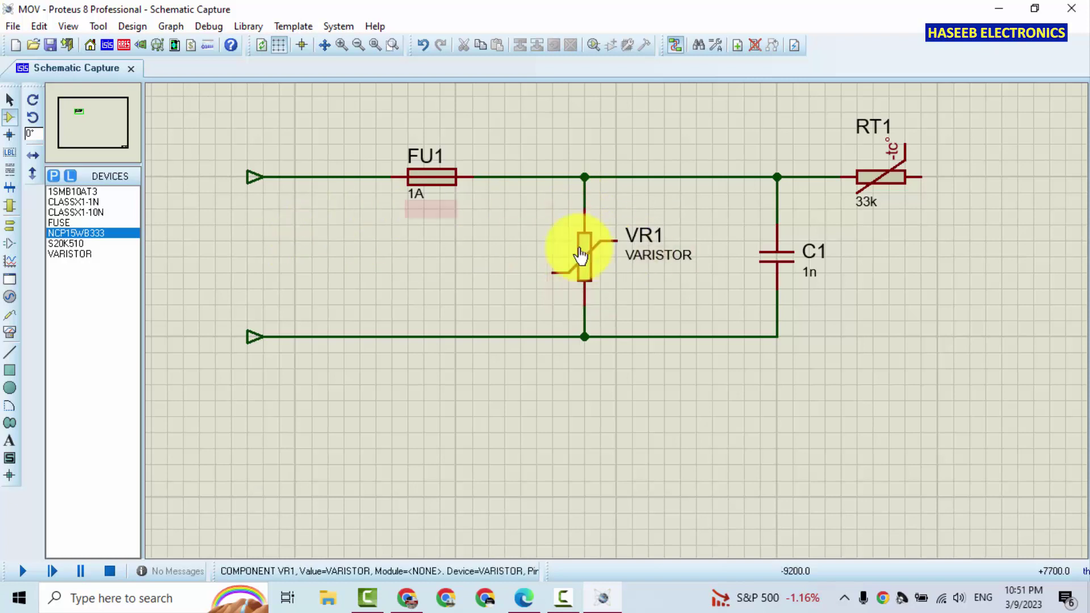
Place varistor VR2 left of FU1 and wire its pins to the top and bottom rails
click(71, 254)
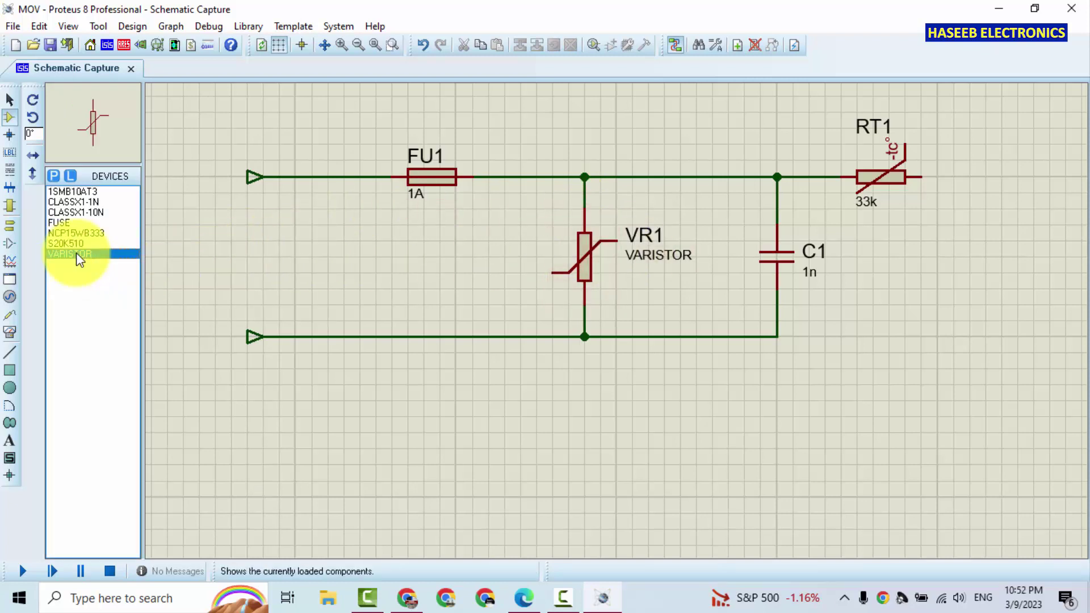
click(328, 256)
click(328, 210)
click(328, 177)
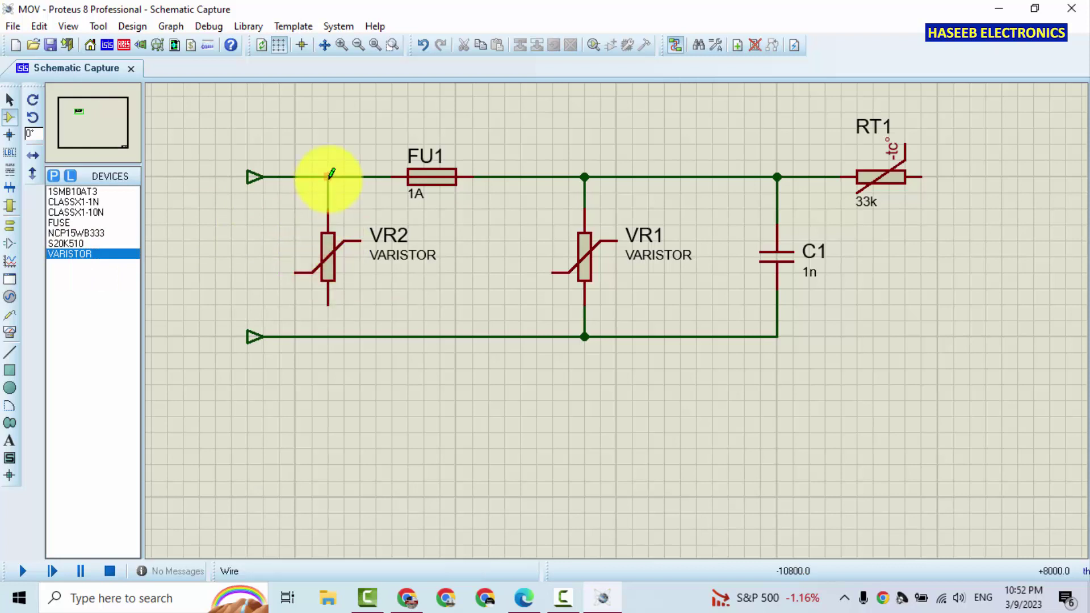
click(328, 304)
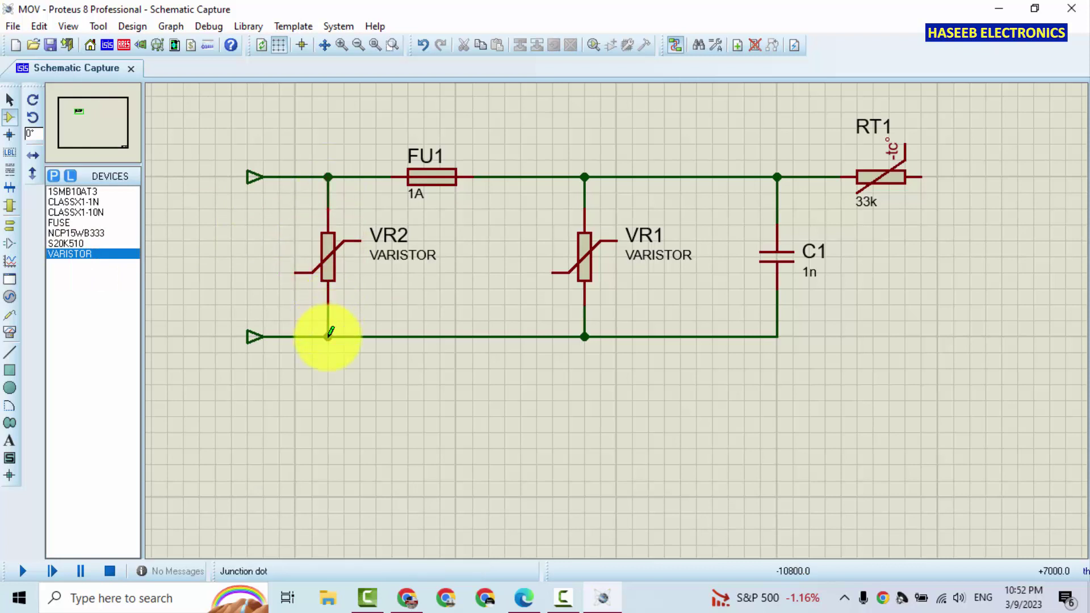
click(329, 337)
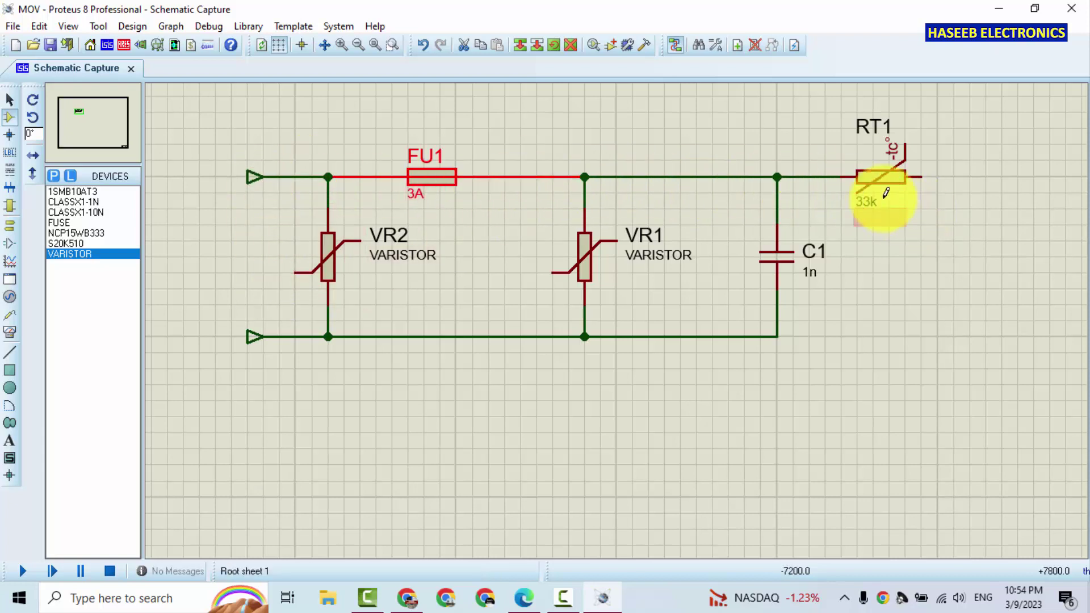
Delete VR2 and paste in the 1SMB10CAT3 TVS diode D1, rotated to stand vertically
click(329, 265)
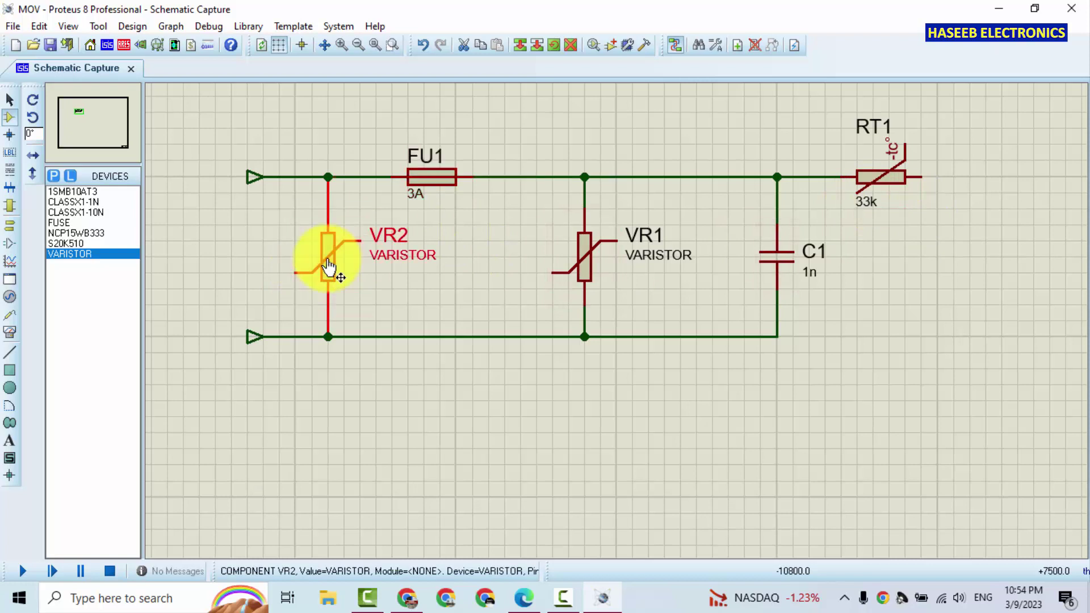
key(Delete)
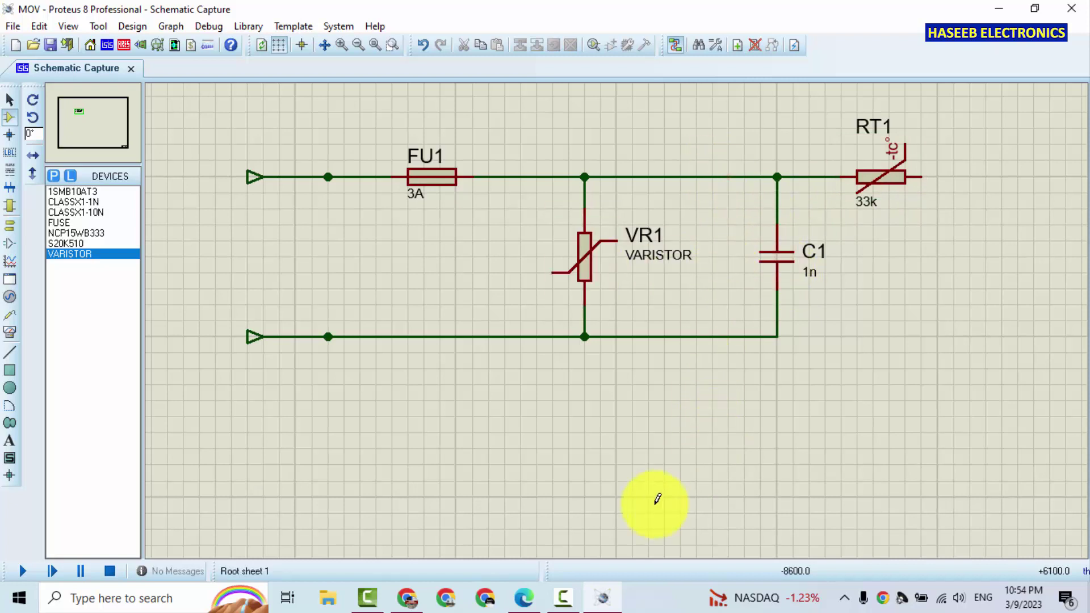
key(ctrl+v)
right_click(502, 254)
click(552, 265)
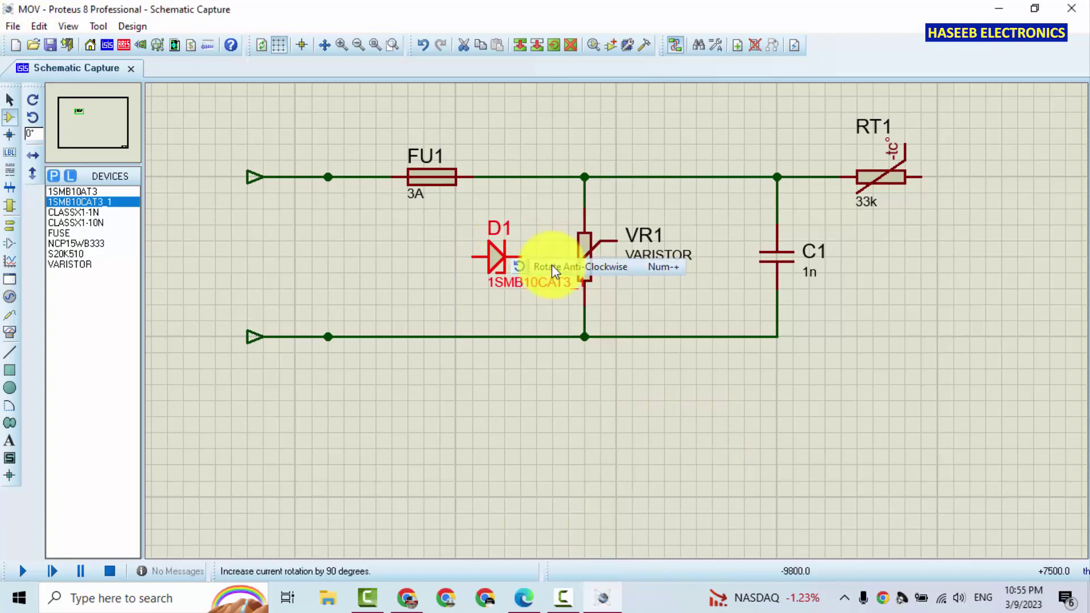
Wire D1's top pin to the FU1–VR1 wire and its bottom pin to the lower wire
click(488, 223)
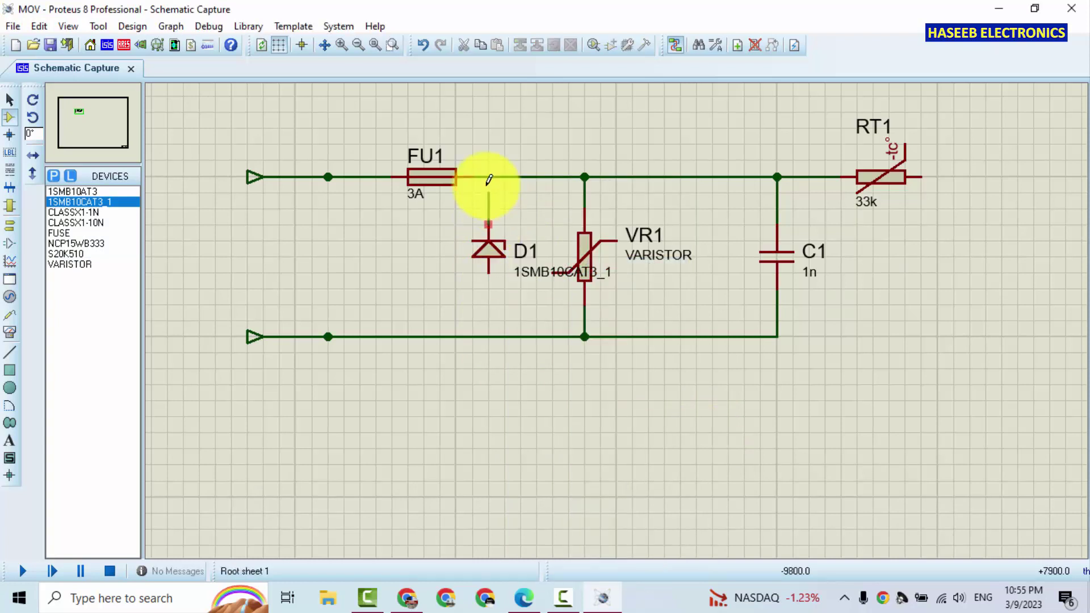
click(489, 176)
click(489, 272)
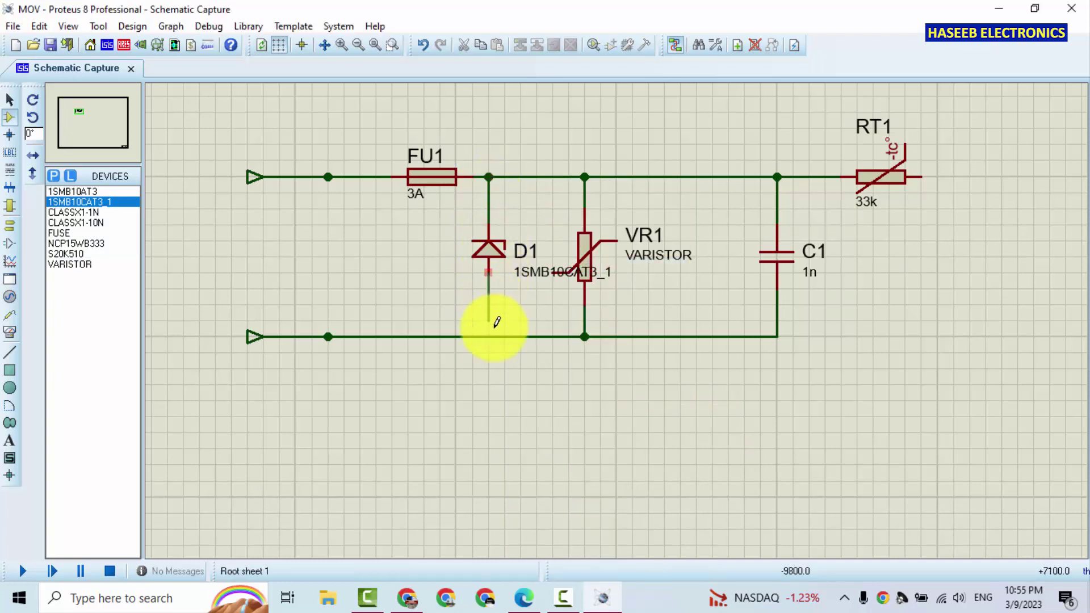
click(491, 335)
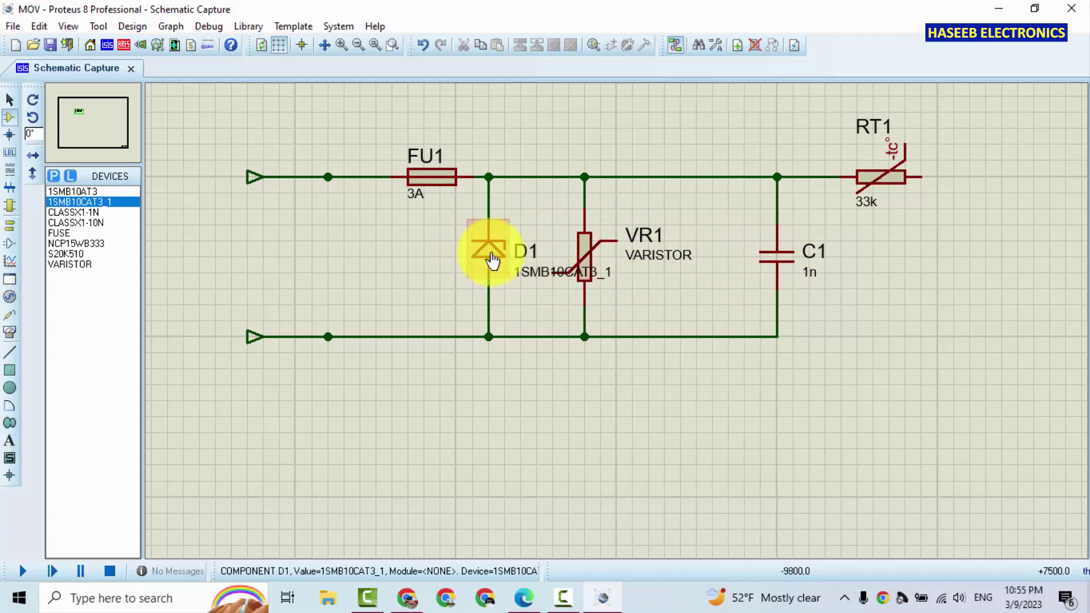
Move diode D1 up one grid step and shift fuse FU1 slightly left along the top wire
drag(491, 260, 491, 235)
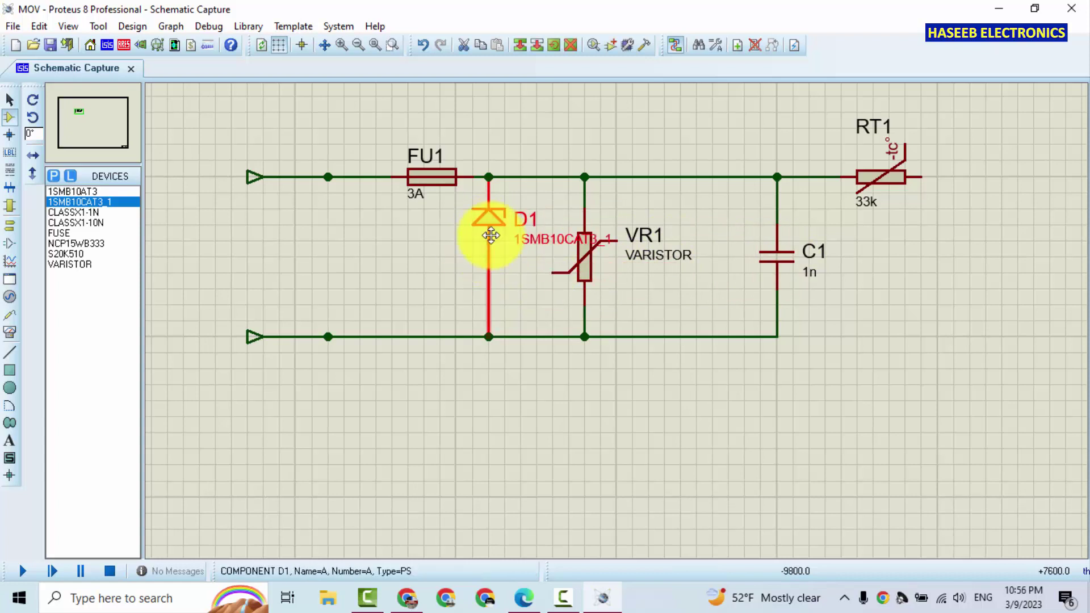
click(594, 277)
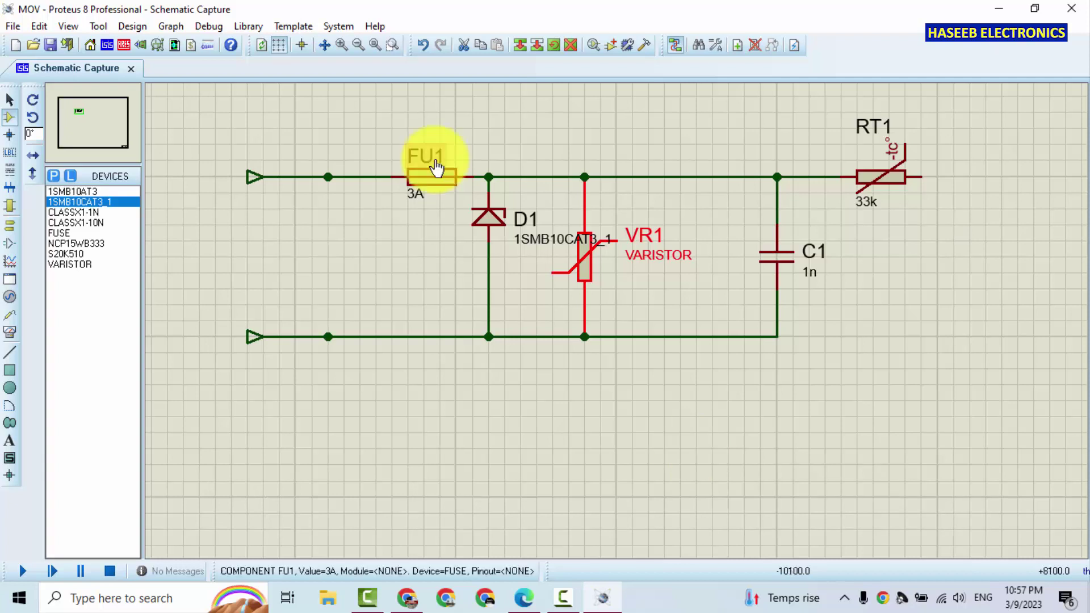
mouse_move(436, 181)
mouse_down()
mouse_move(397, 179)
mouse_move(401, 187)
mouse_up()
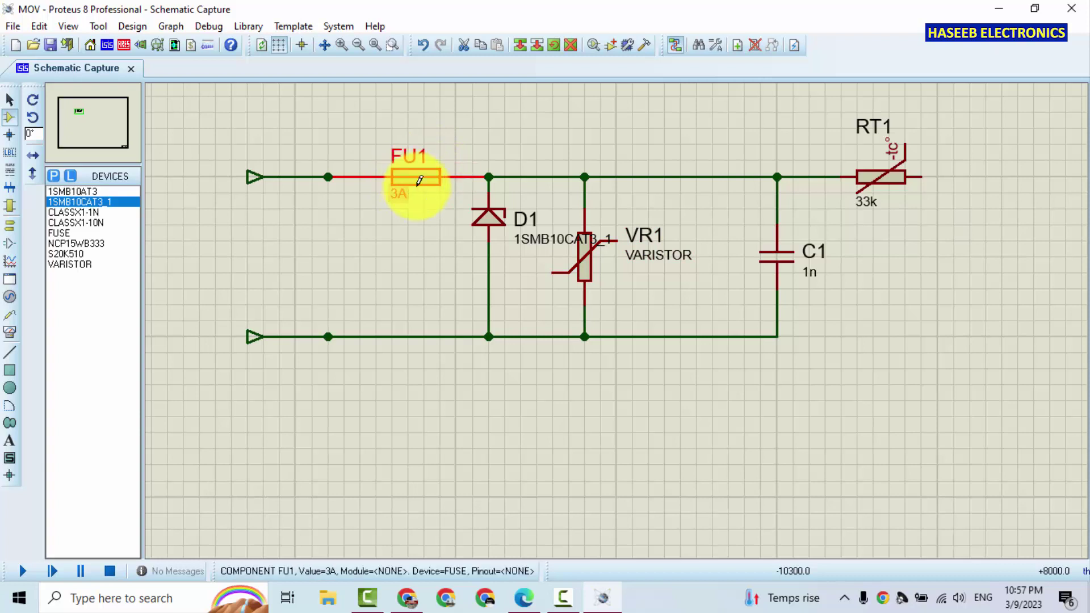